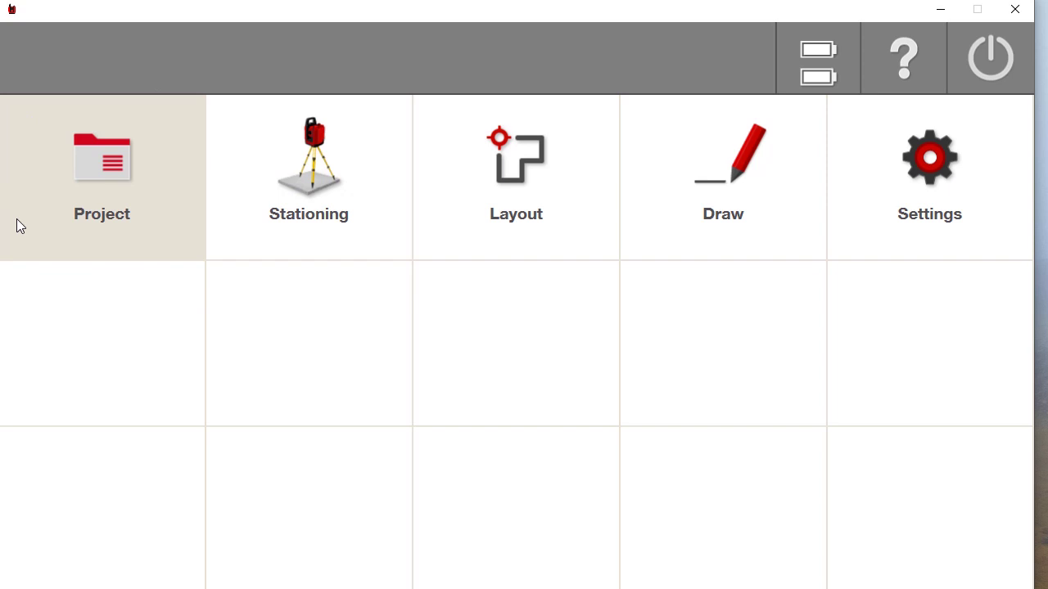
- Open the Demo 2 project to view its job list, and return to the home screen
left_click(140, 166)
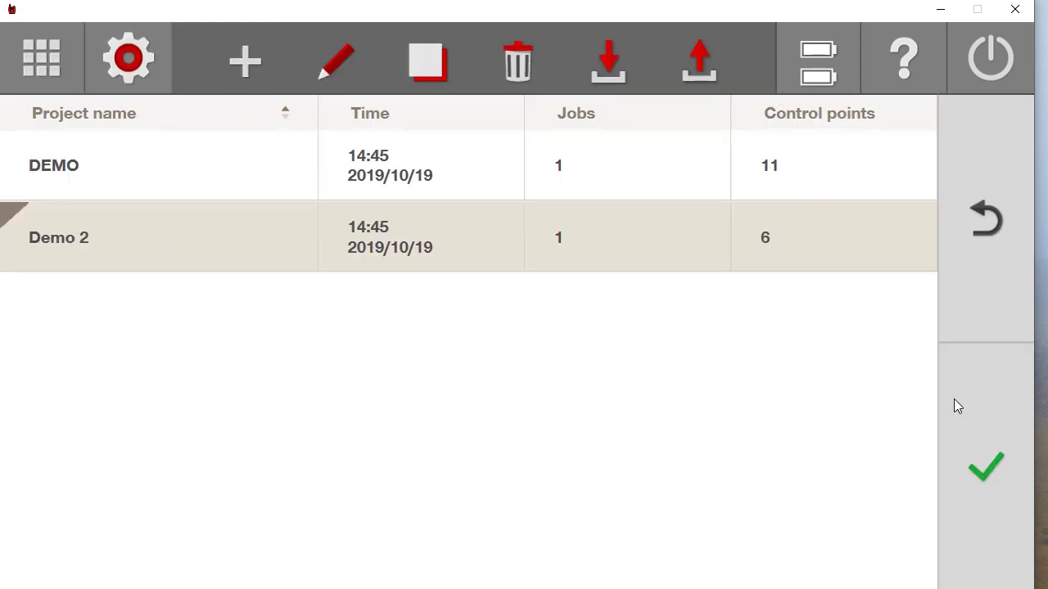
left_click(995, 480)
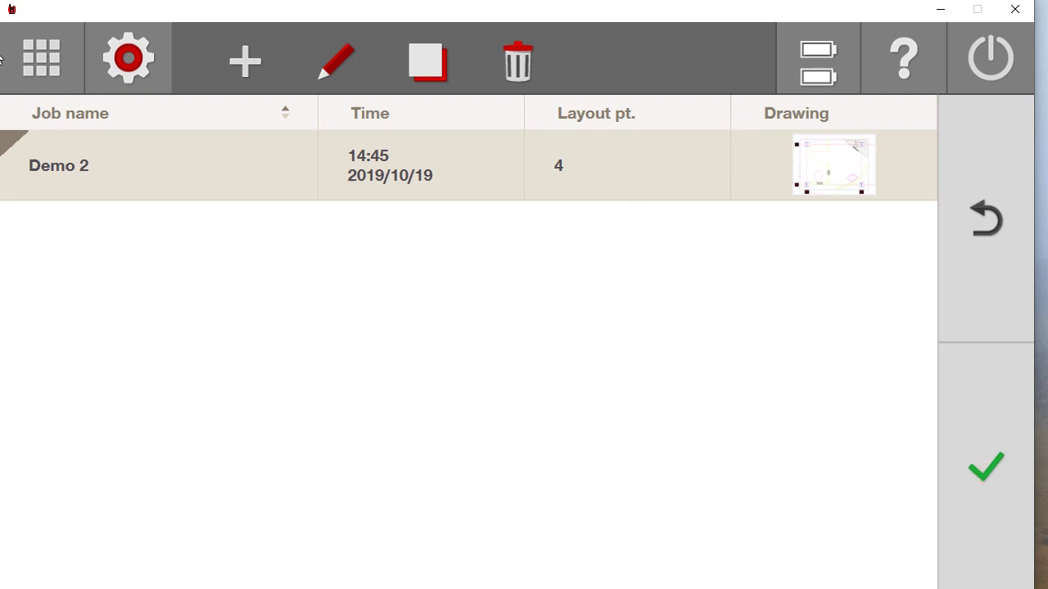
left_click(46, 58)
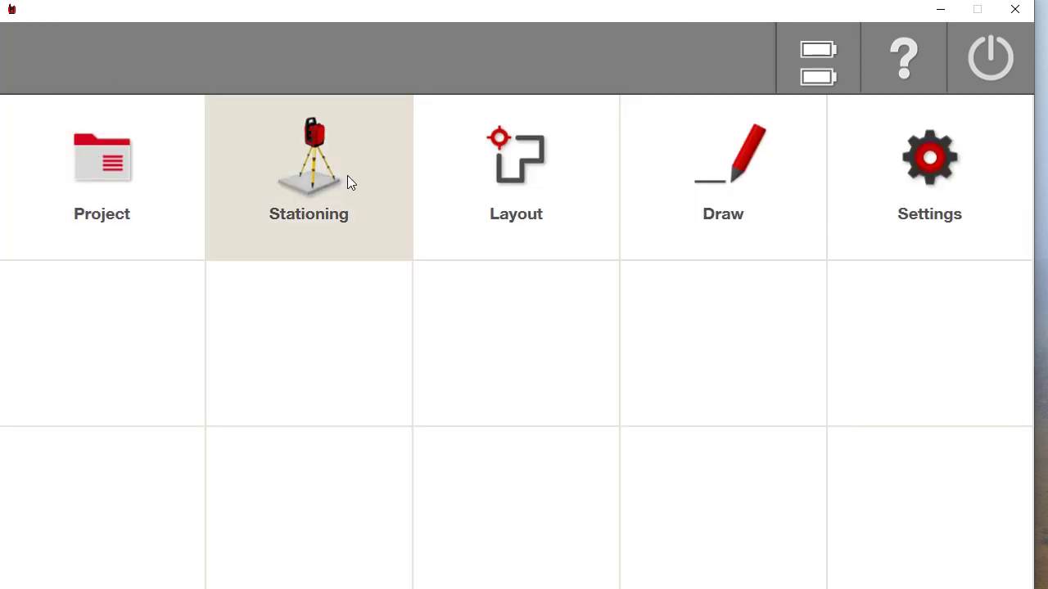
- Review the coordinate, building line and other stationing methods reached through Stationing and Layout
left_click(317, 167)
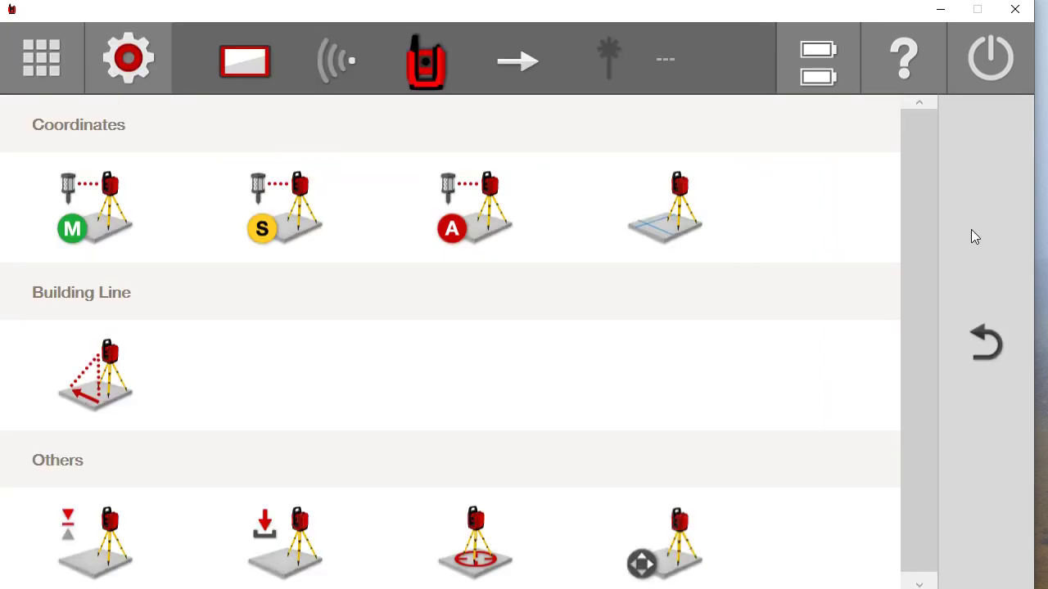
left_click_drag(918, 200, 910, 228)
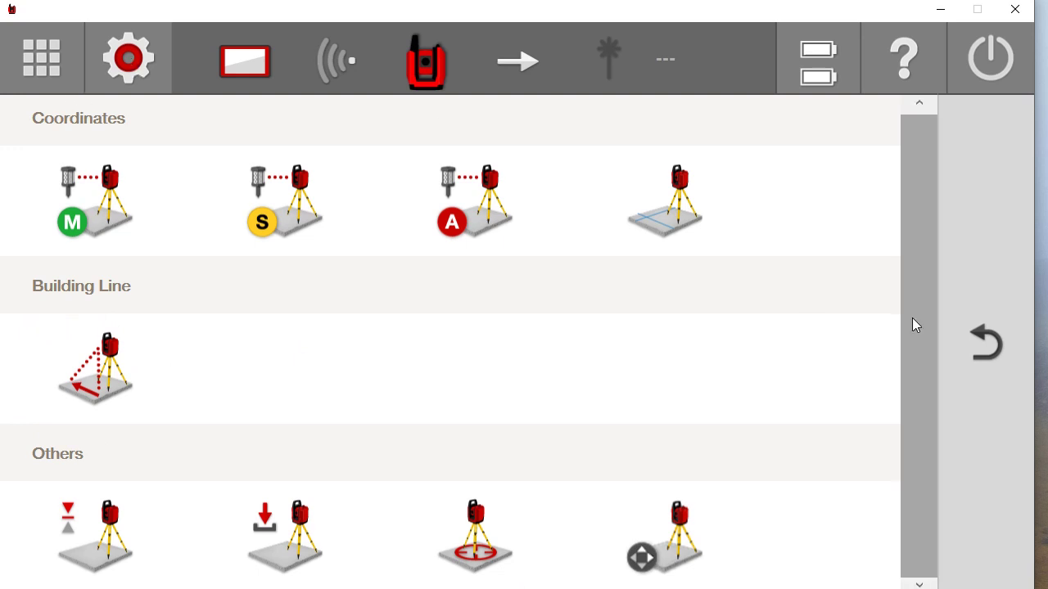
left_click(990, 335)
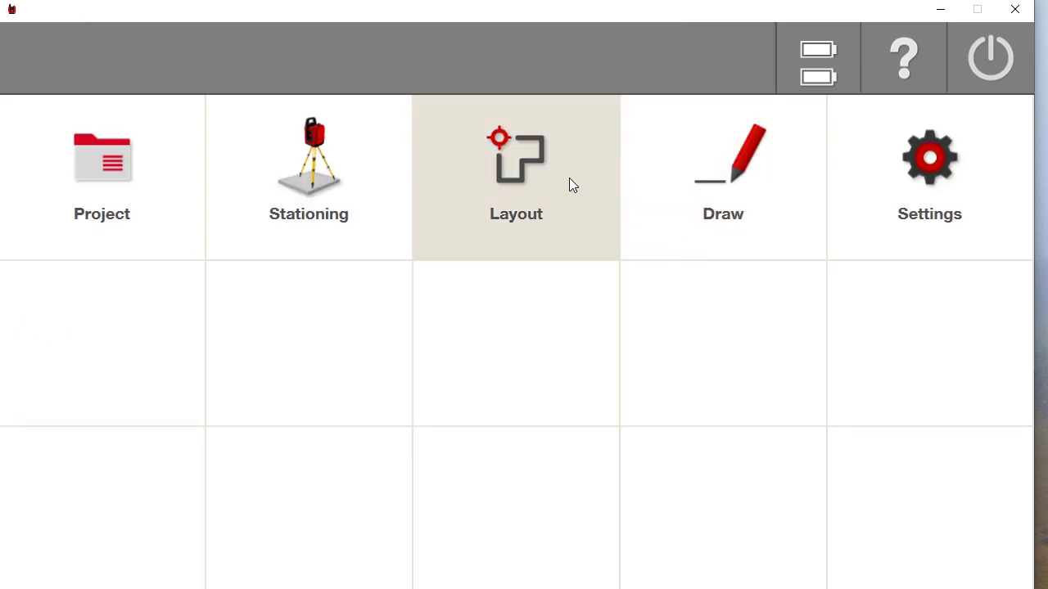
left_click(568, 181)
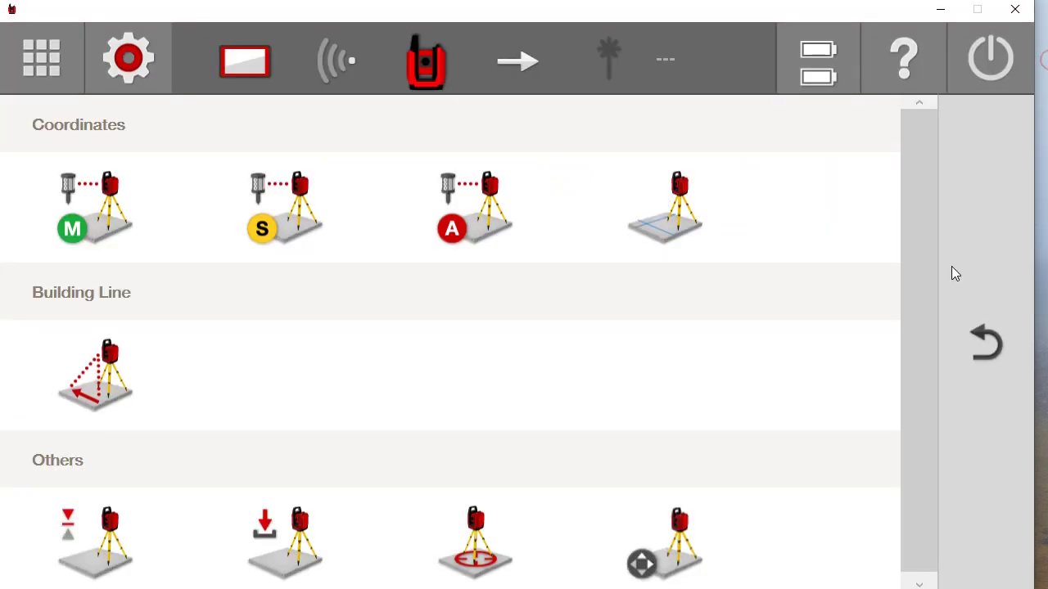
left_click(998, 319)
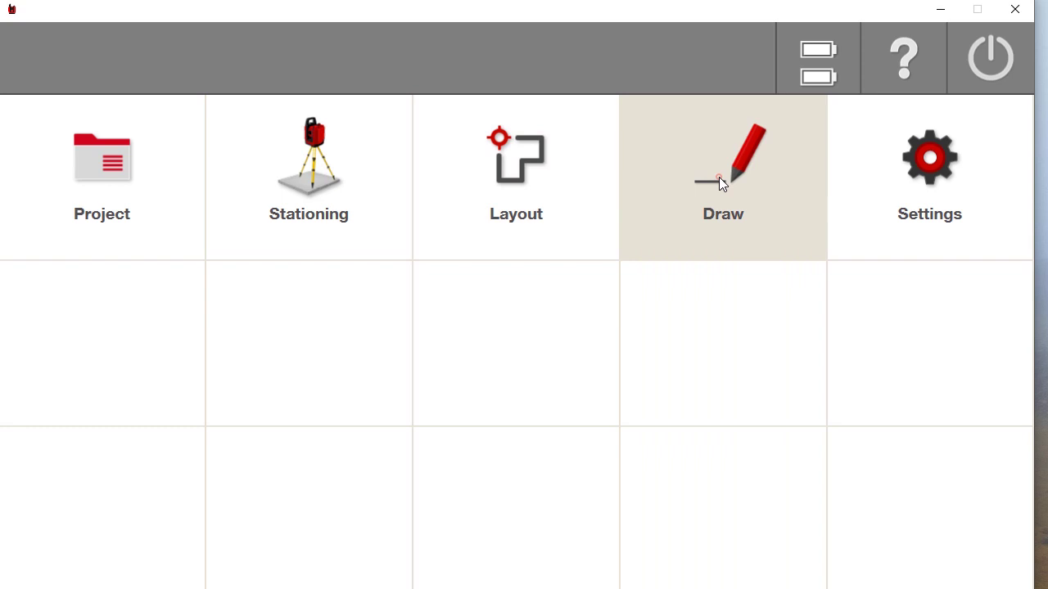
- Open the project drawing in Draw and view its point list beside the plan
left_click(718, 177)
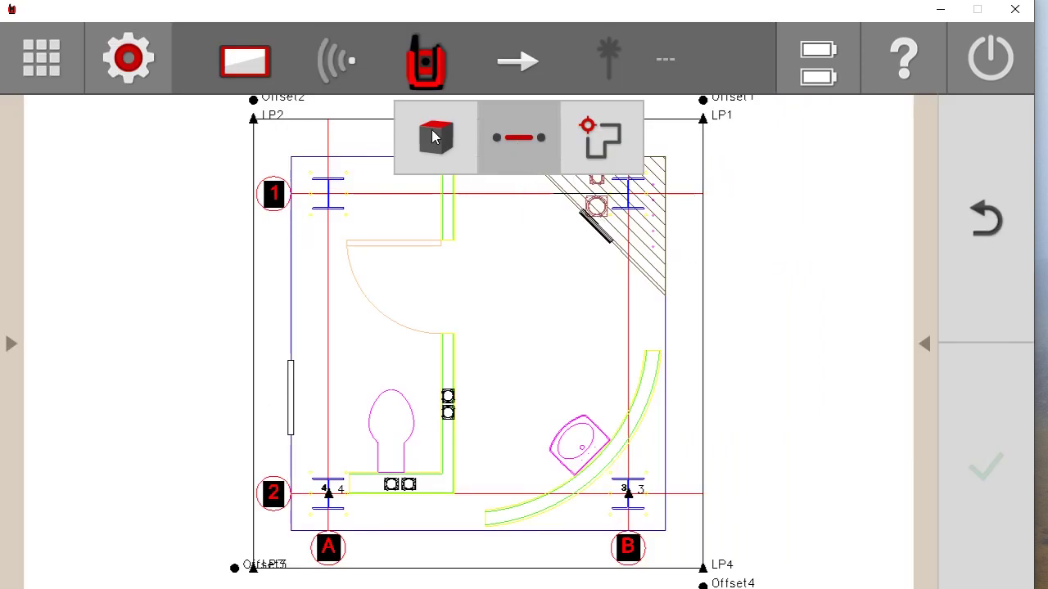
left_click(4, 227)
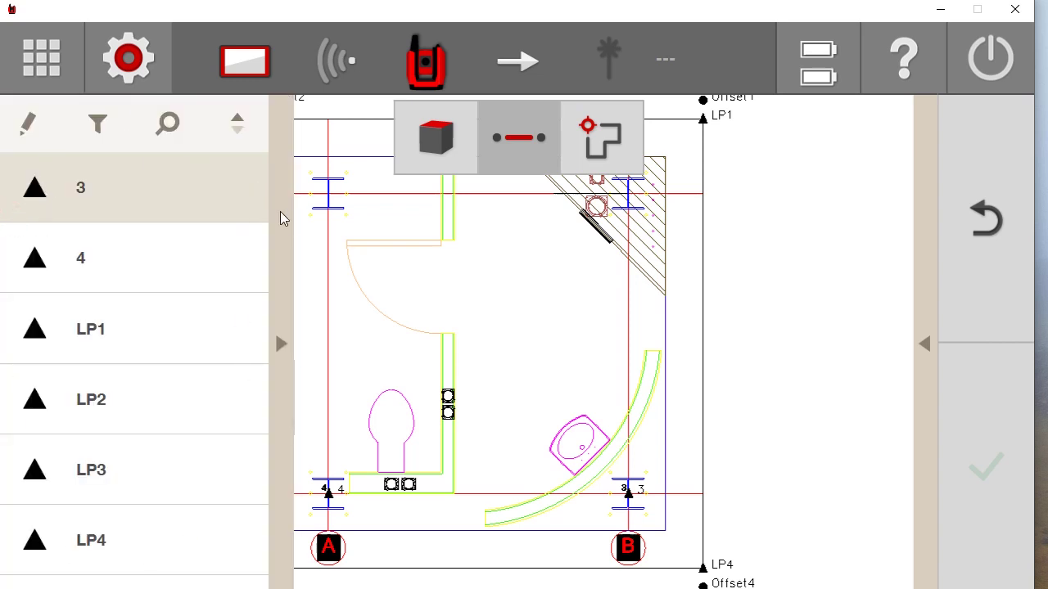
left_click(271, 282)
left_click(914, 307)
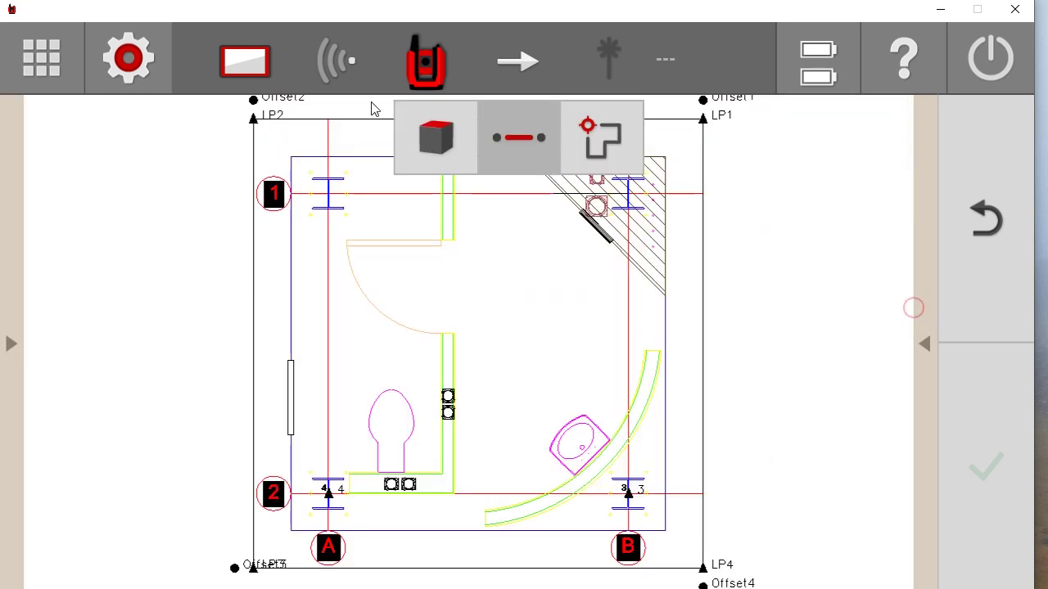
- Review the Object View tools, the Draw, Point creation and Cogo tools, and the Application tools for the drawing
left_click(441, 146)
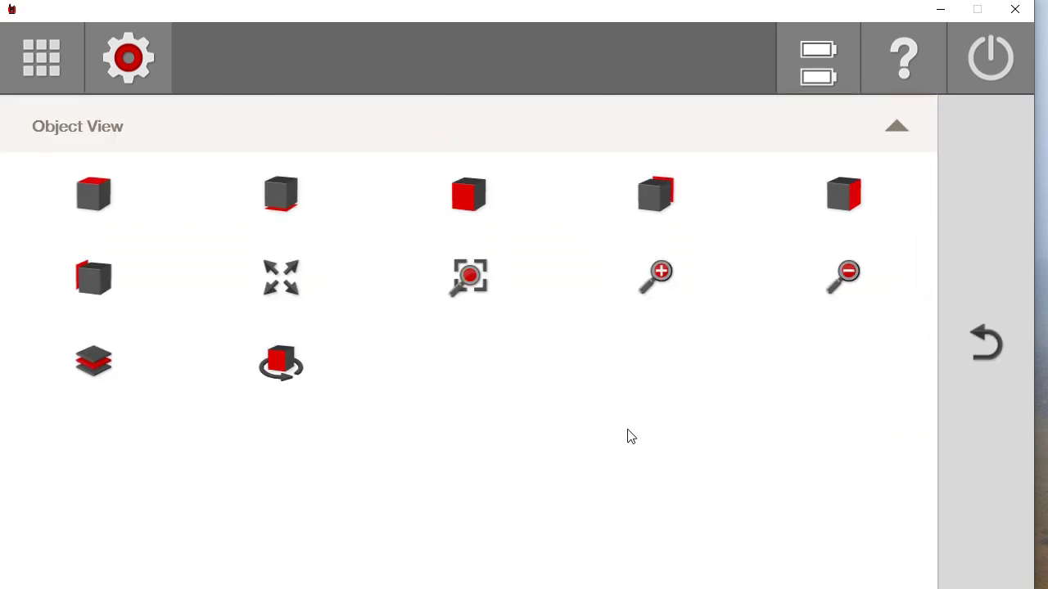
left_click(989, 339)
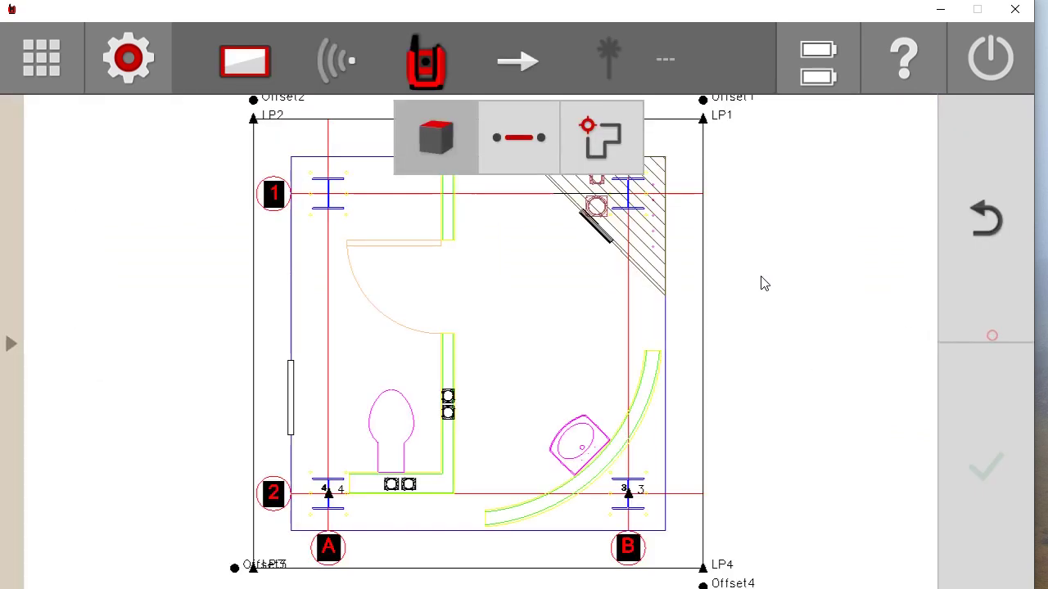
left_click(527, 132)
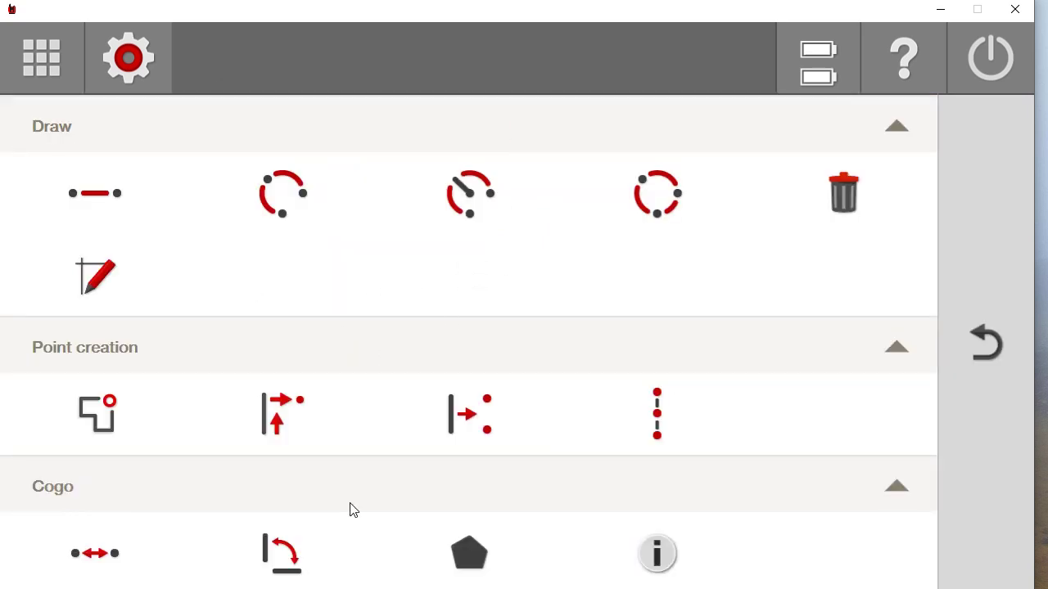
left_click(988, 331)
left_click(600, 132)
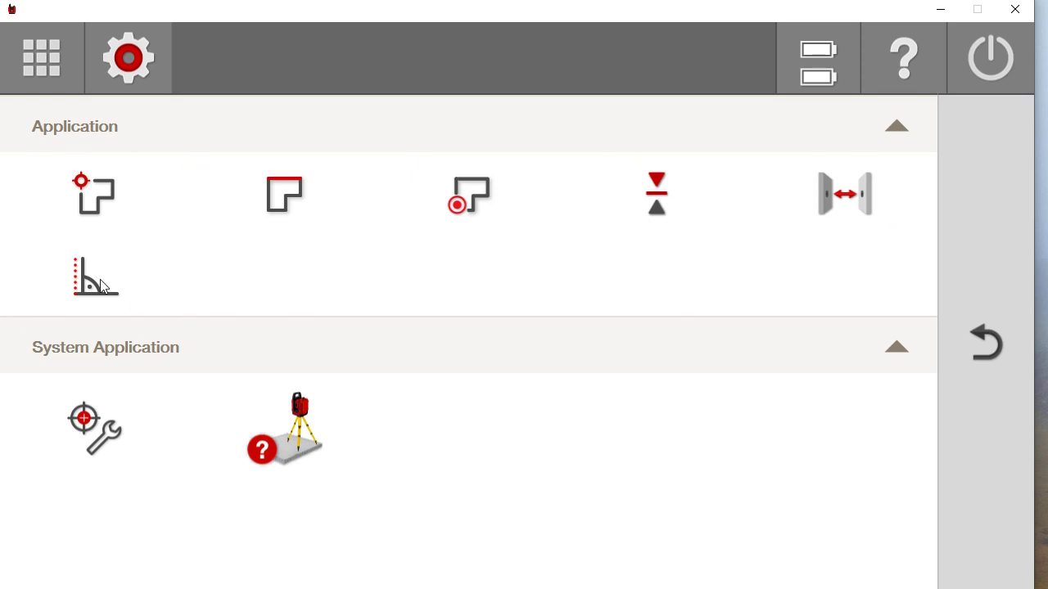
left_click(988, 342)
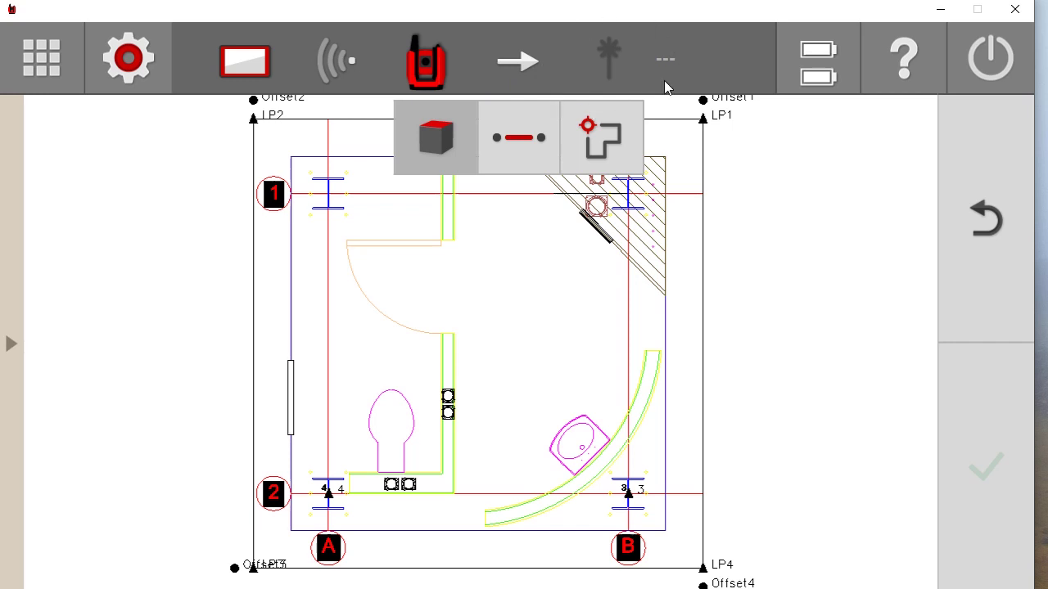
- Switch the measure mode from laser to prism lock
left_click(524, 63)
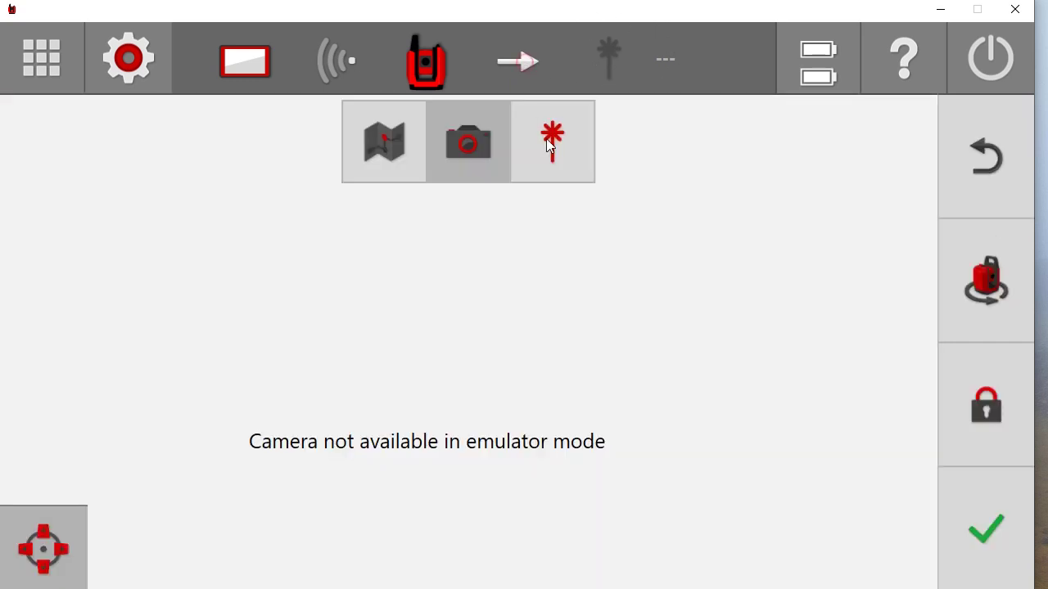
left_click(556, 149)
left_click(332, 204)
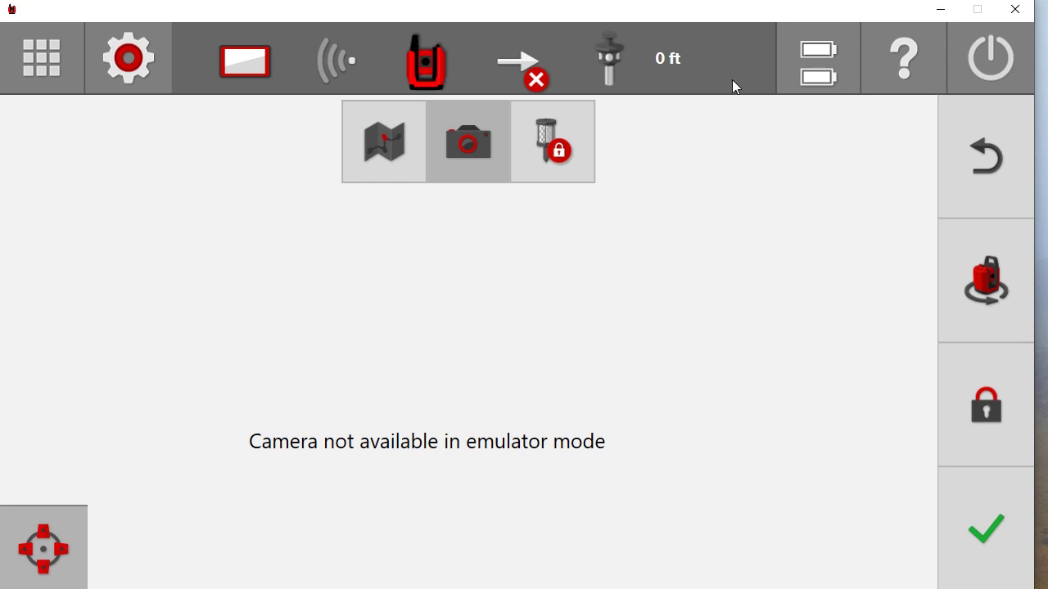
- Inspect the reflector height entry and the list of prism types without changing them, and return to the drawing
left_click(669, 64)
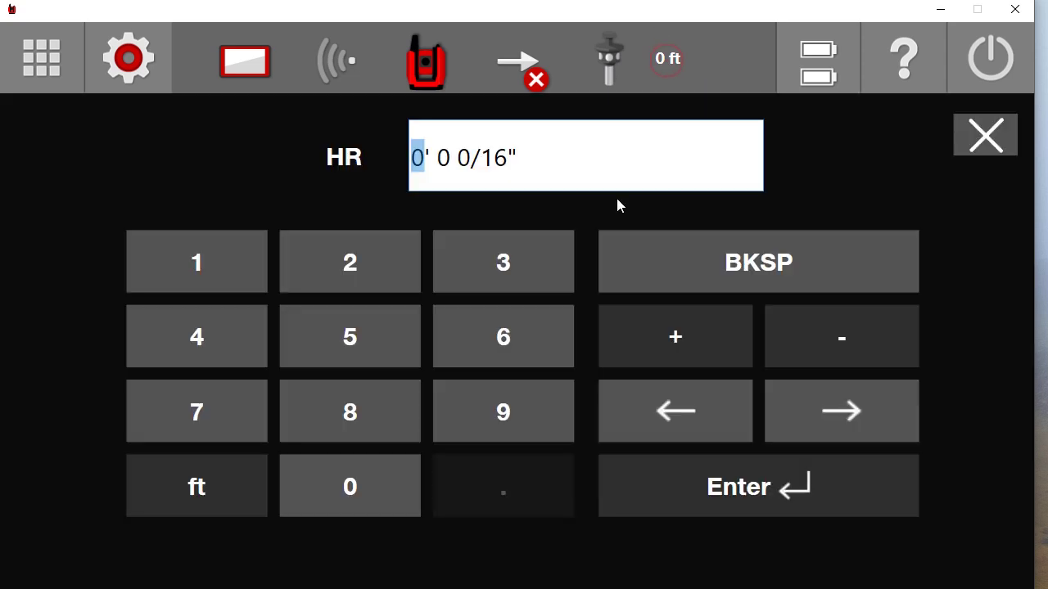
left_click(953, 136)
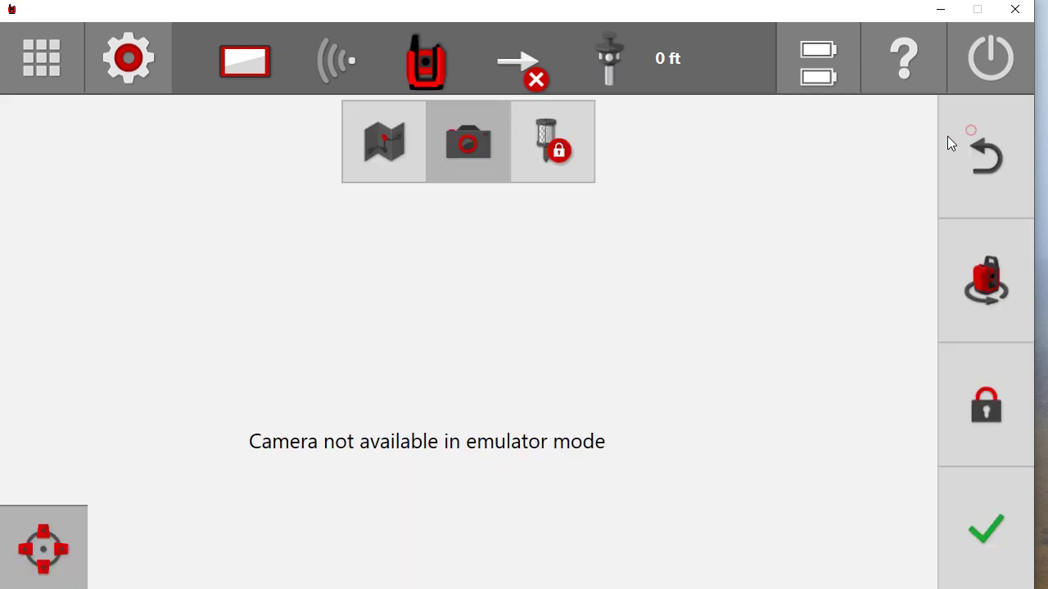
left_click(614, 61)
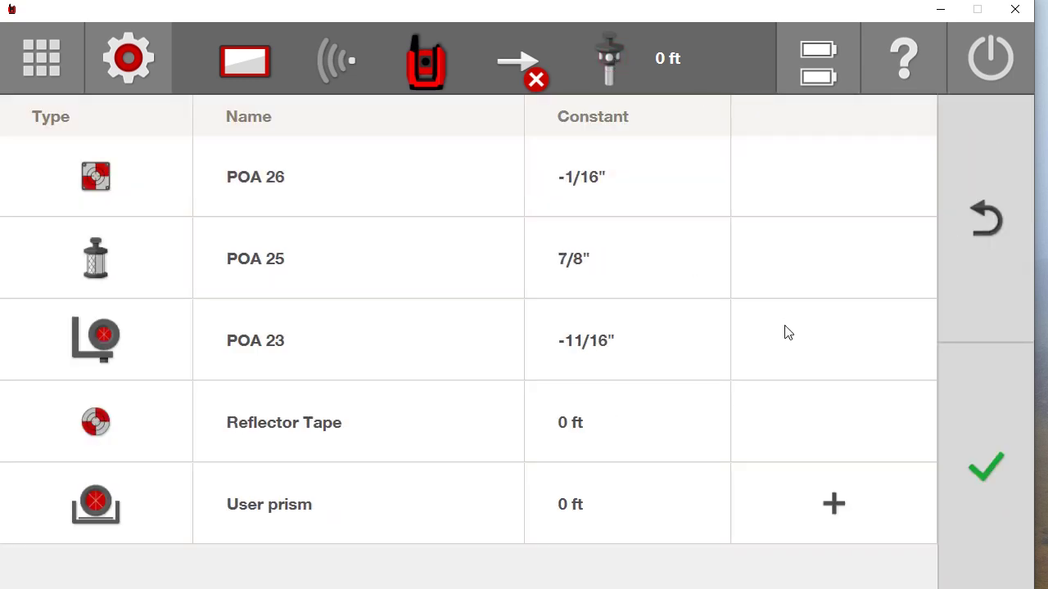
left_click(982, 218)
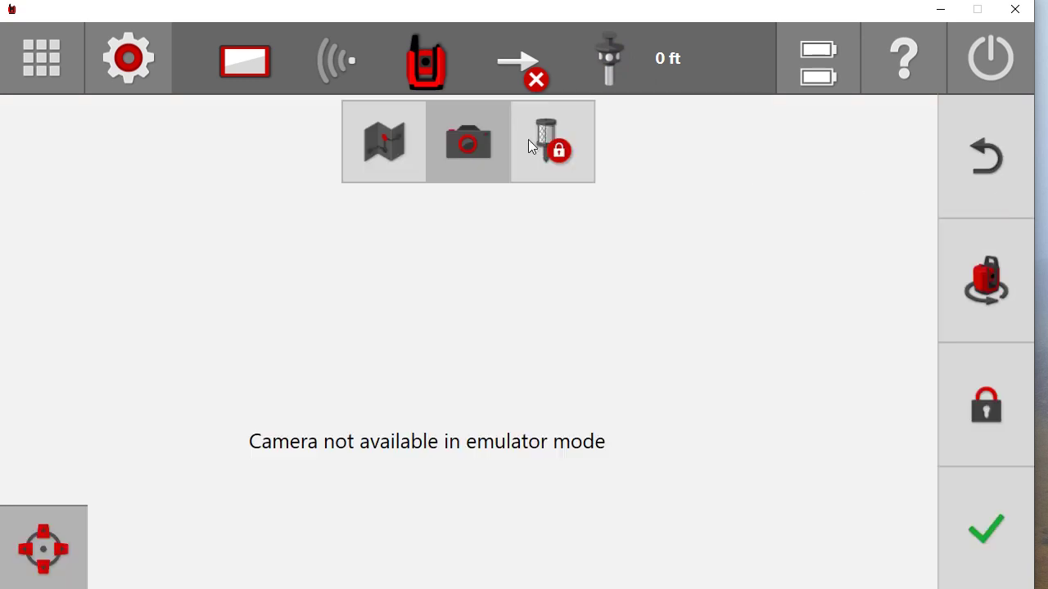
left_click(1007, 199)
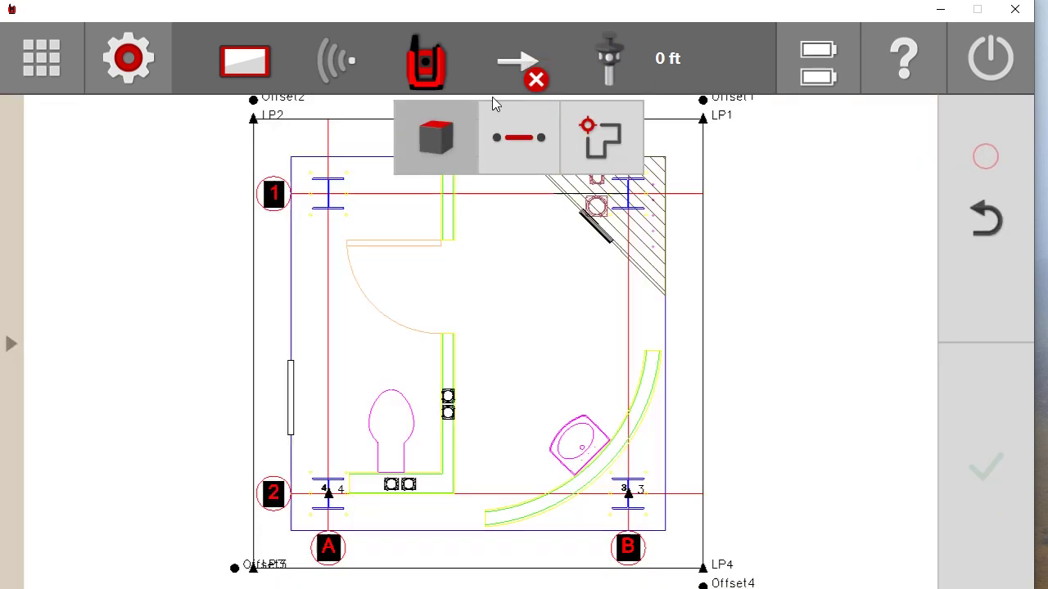
- Look over the instrument's camera view, map view and available measure modes
left_click(533, 69)
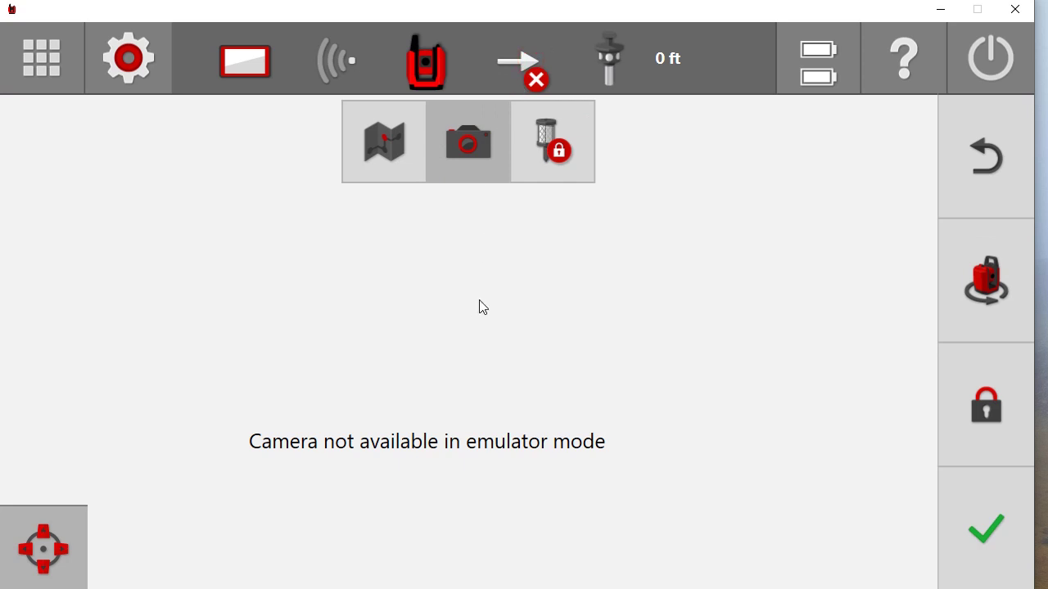
left_click(383, 143)
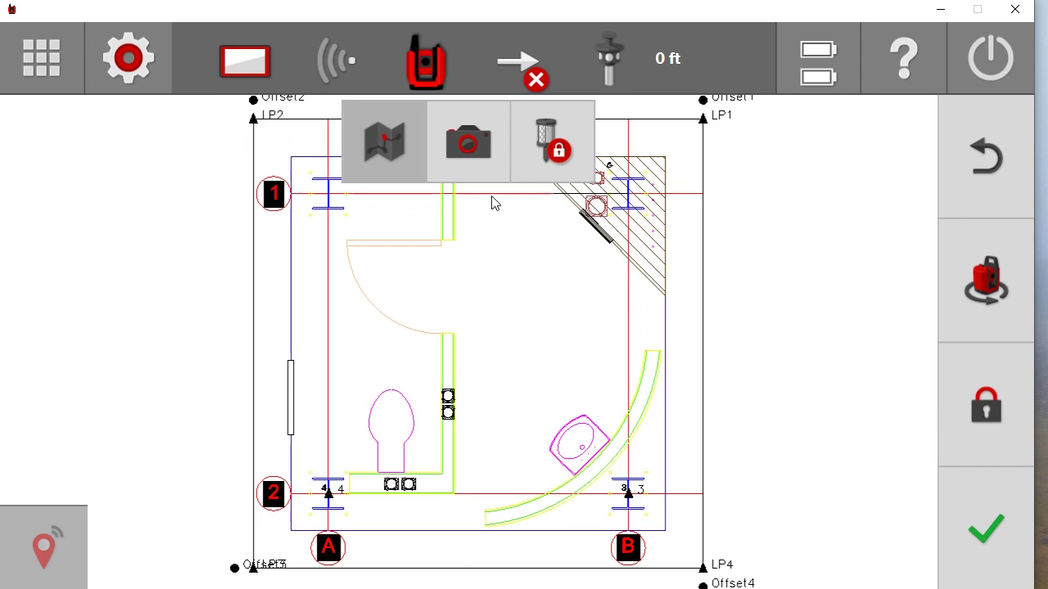
left_click(551, 145)
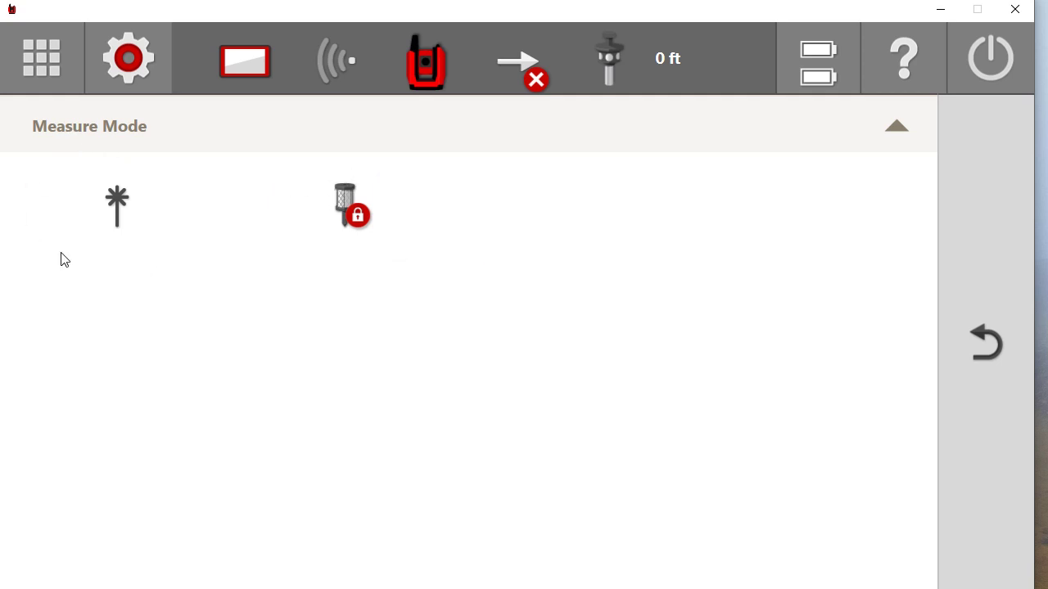
left_click(988, 342)
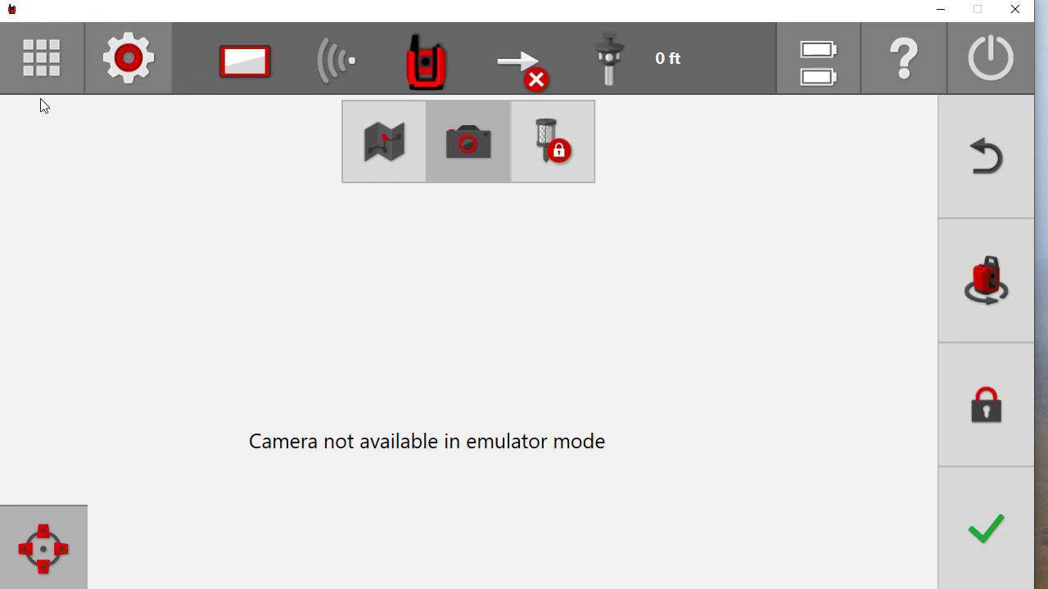
- Check the controller's system information, return to the drawing in Draw and check the battery status
left_click(250, 69)
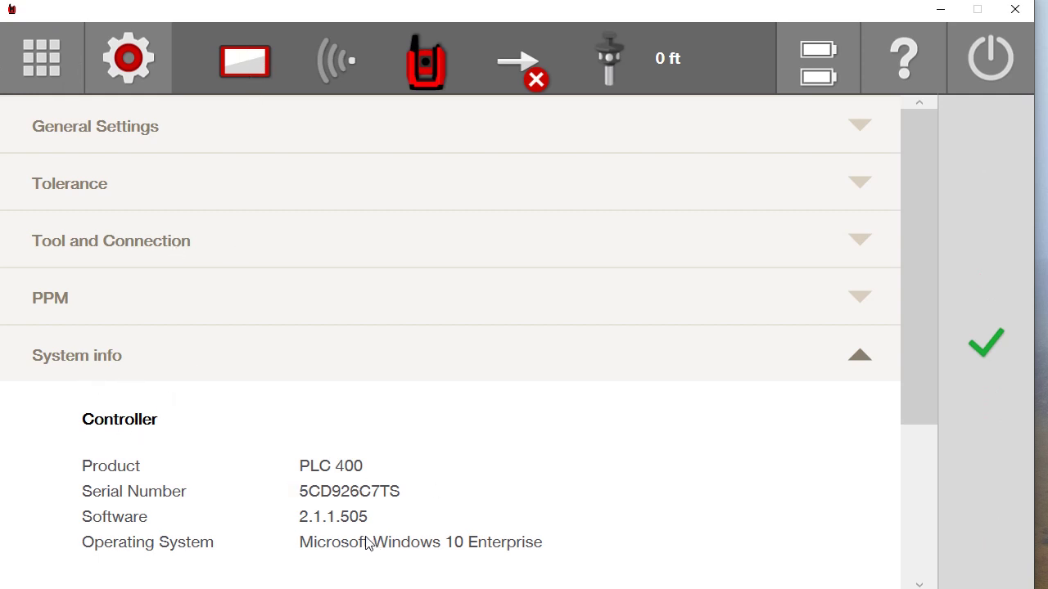
left_click(41, 57)
left_click(771, 170)
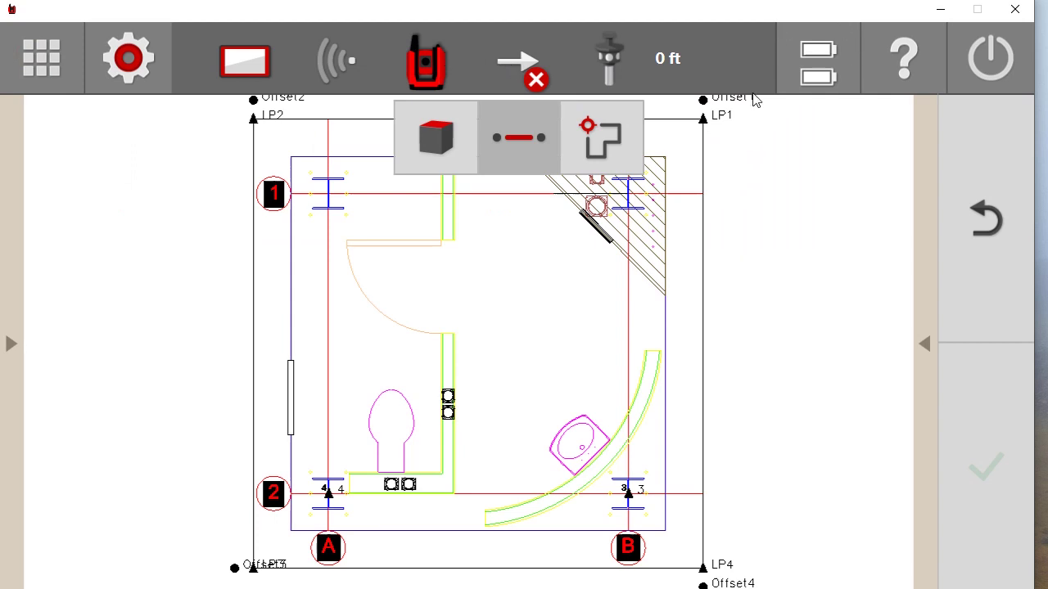
left_click(810, 63)
- Choose the Cogo distance between points tool and inspect its empty results for the drawing
left_click(487, 132)
left_click(97, 554)
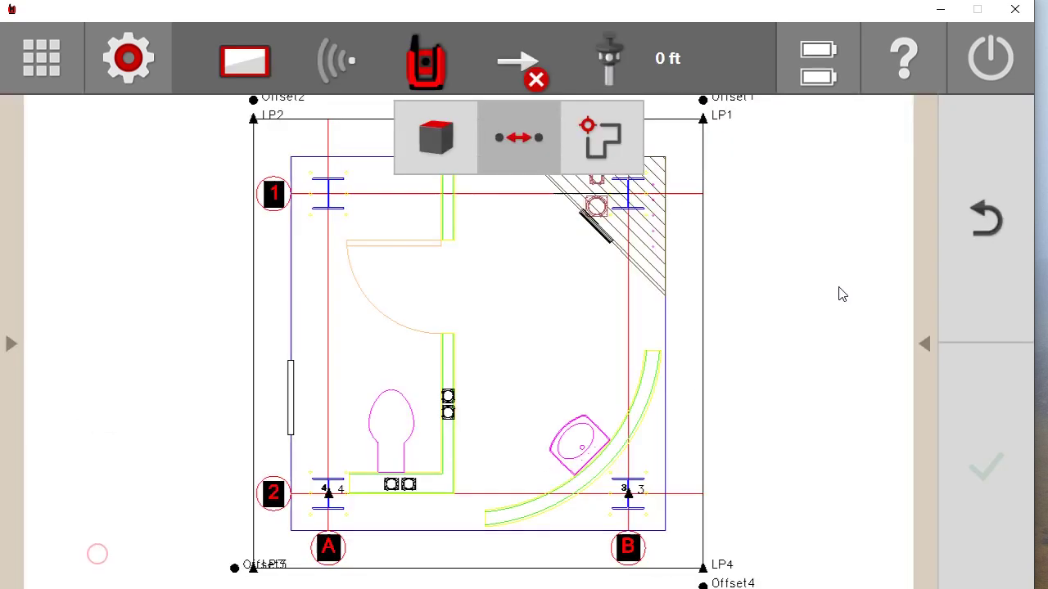
left_click(929, 174)
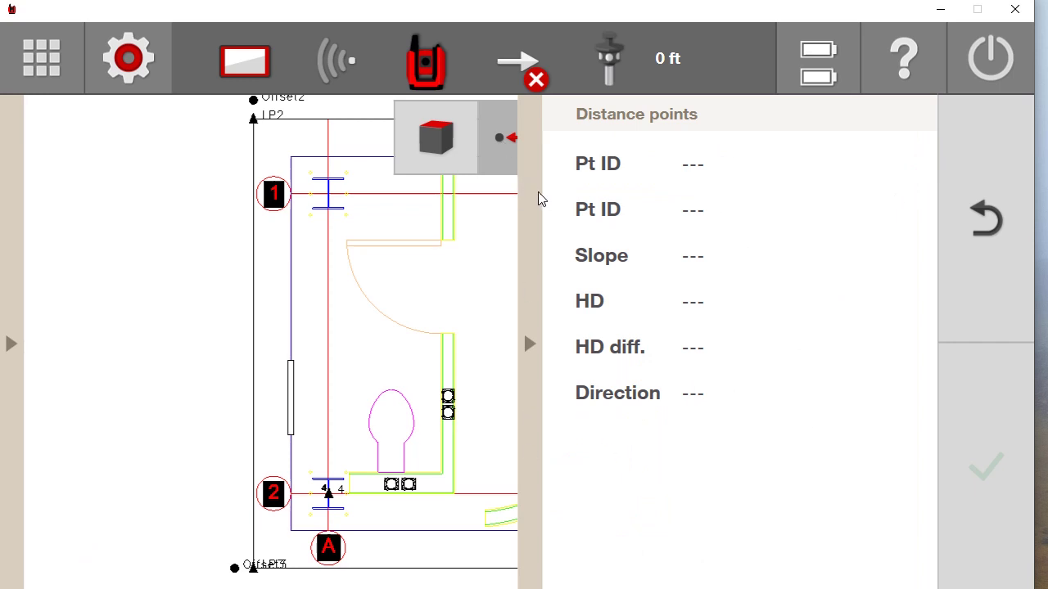
left_click(538, 229)
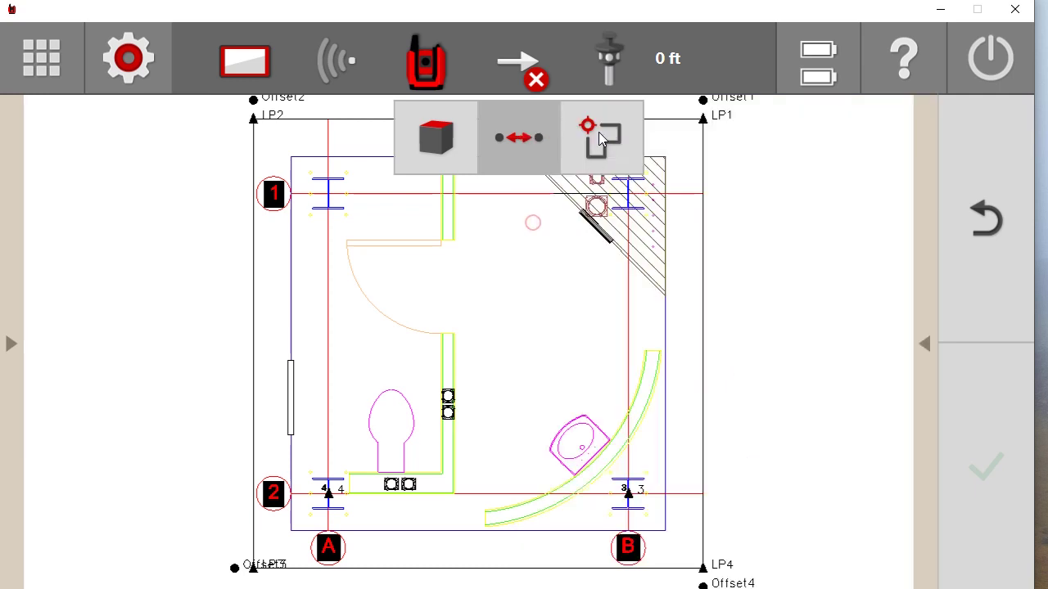
- Start the Height transfer application, look over its offset and height display, and leave it without measuring
left_click(599, 132)
left_click(658, 194)
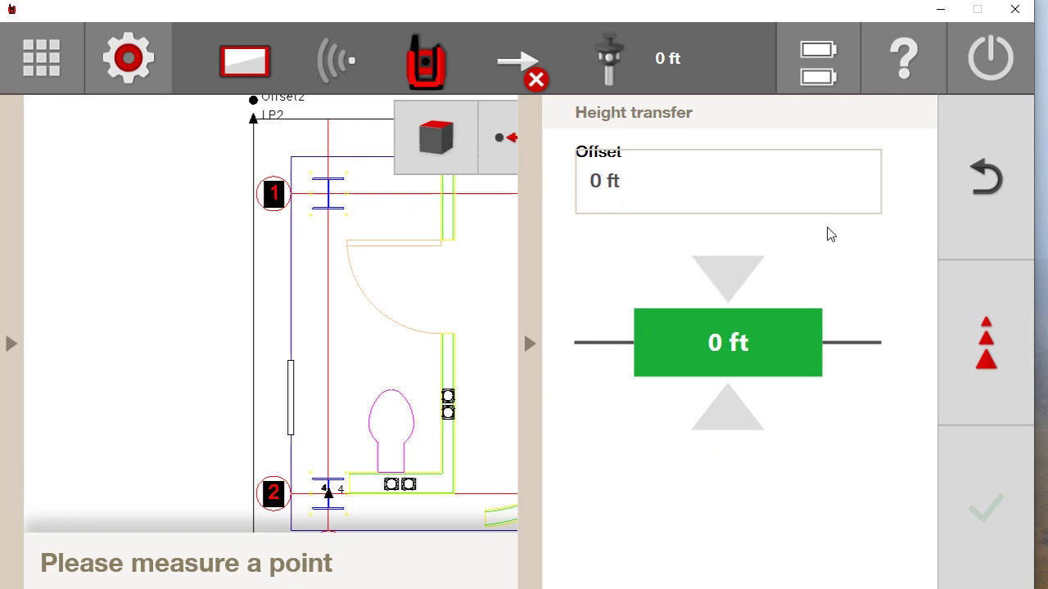
left_click(534, 238)
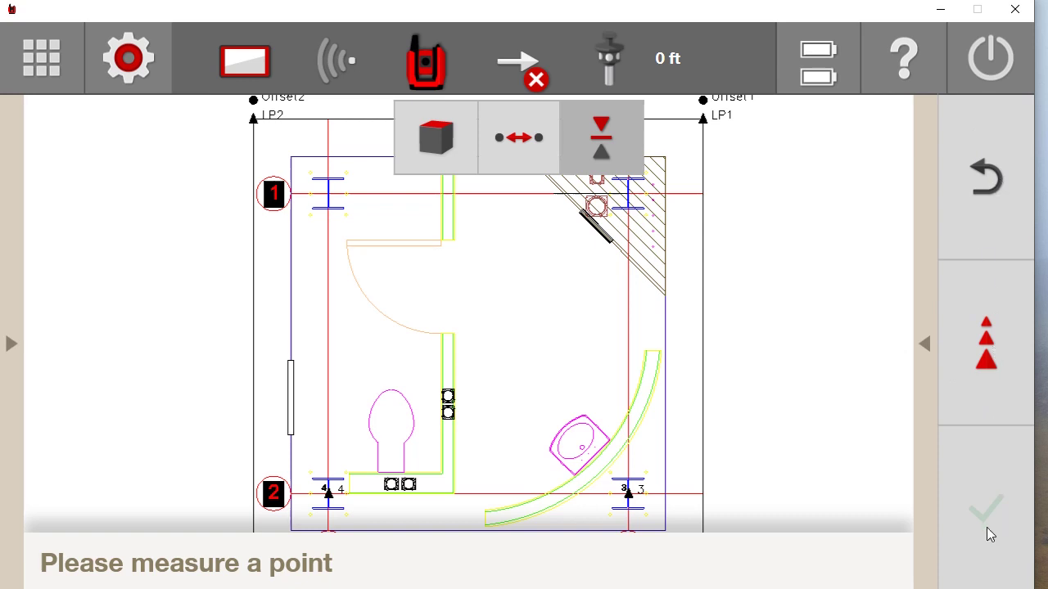
left_click(991, 171)
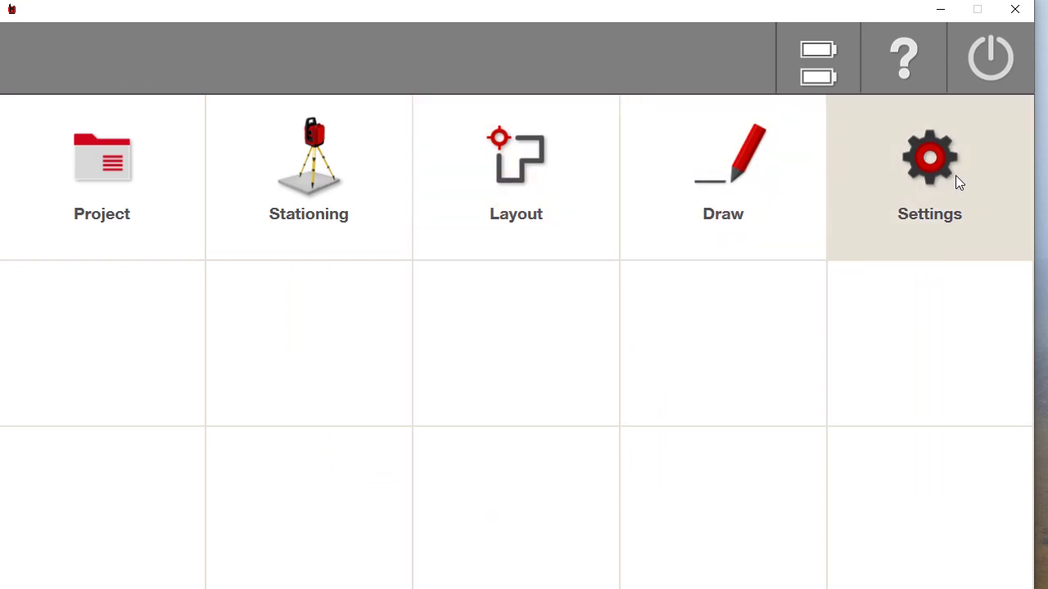
- Look over the stationing methods offered for Layout and the list of applications available from the drawing in Draw
left_click(528, 172)
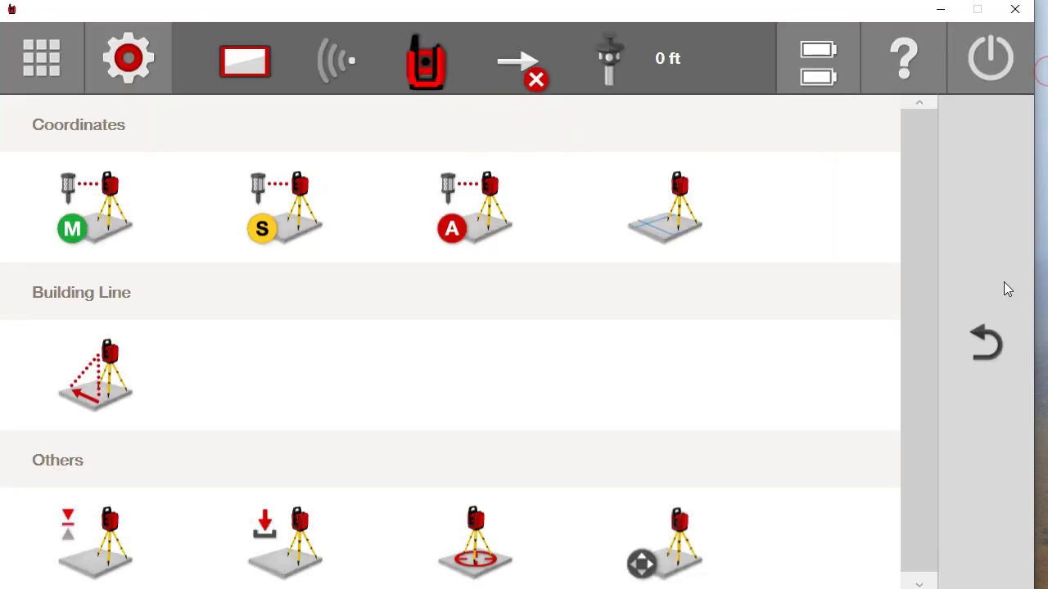
left_click(1013, 356)
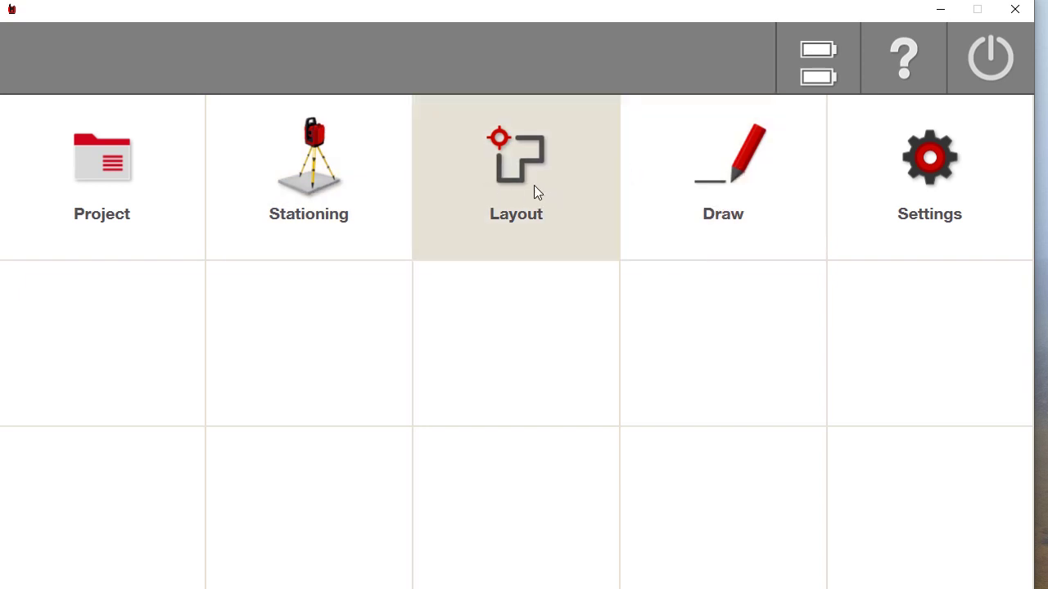
left_click(750, 171)
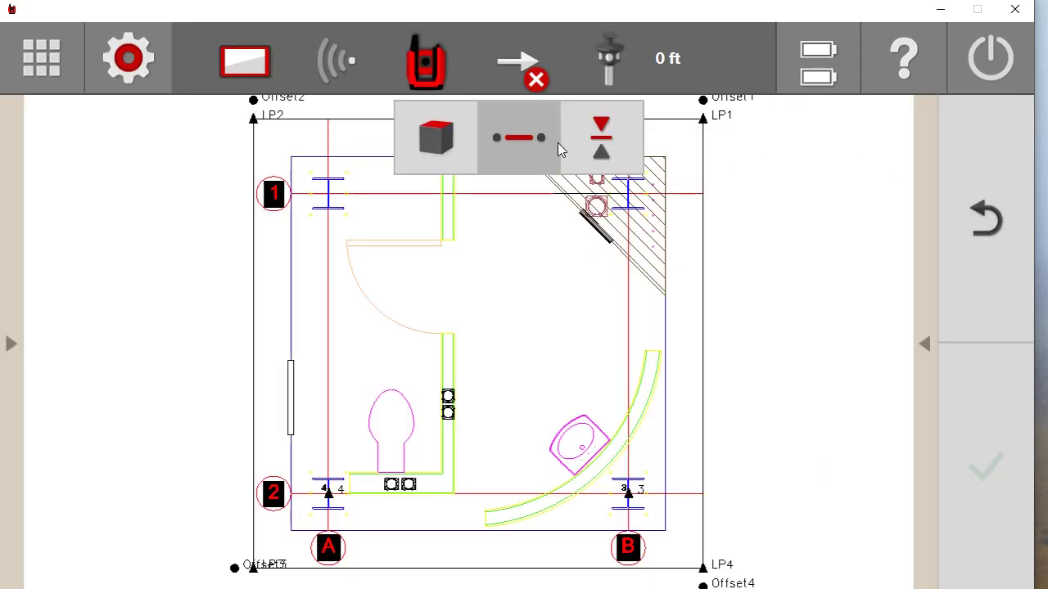
left_click(599, 134)
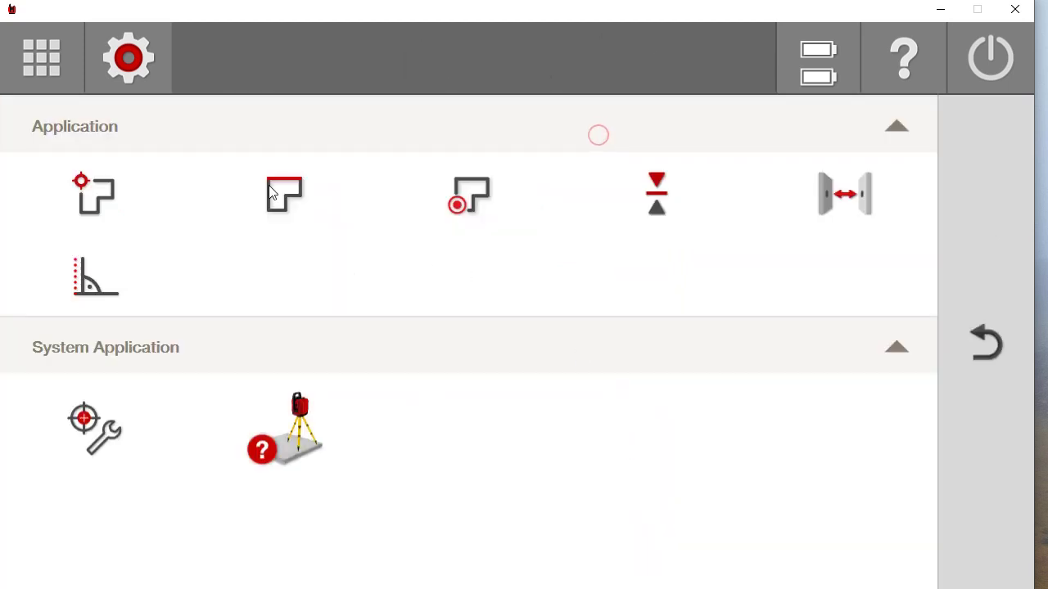
left_click(968, 333)
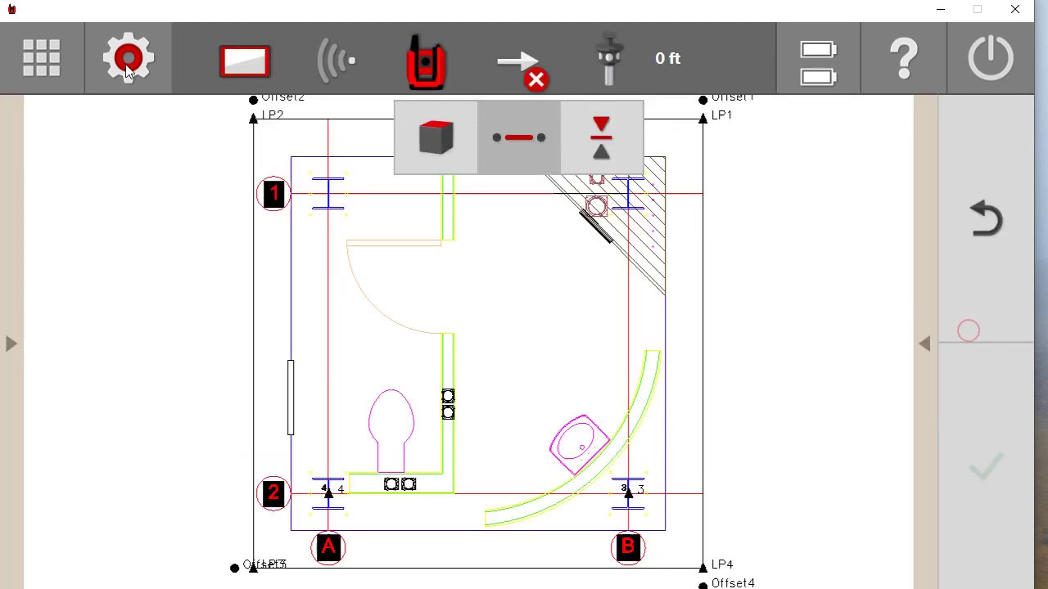
- Start the application marked by a building outline with a ringed red point from Draw's application list, and leave it without measuring
left_click(57, 58)
left_click(740, 187)
left_click(602, 133)
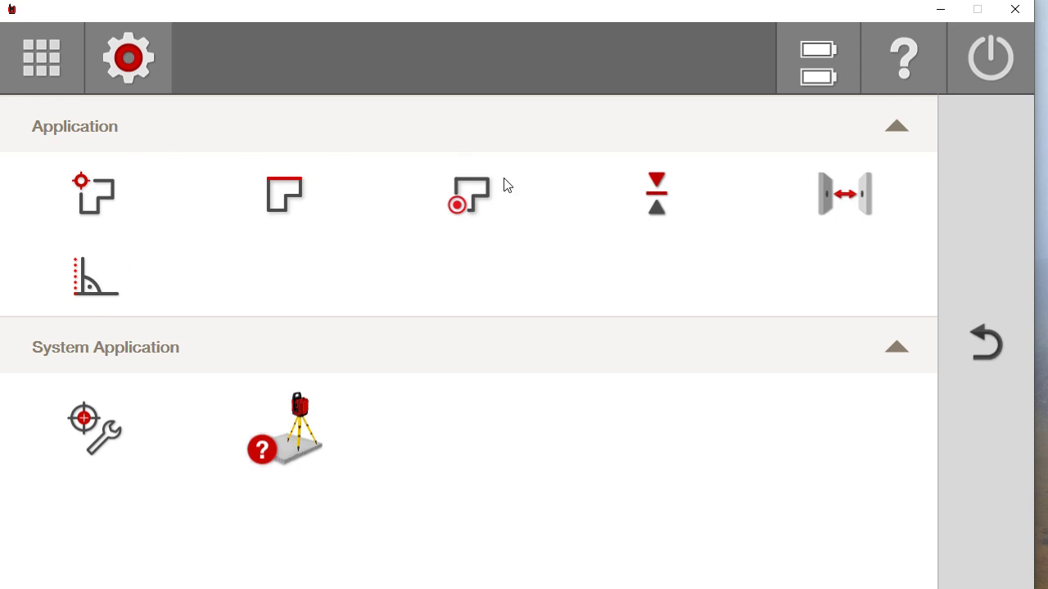
left_click(453, 213)
left_click(986, 229)
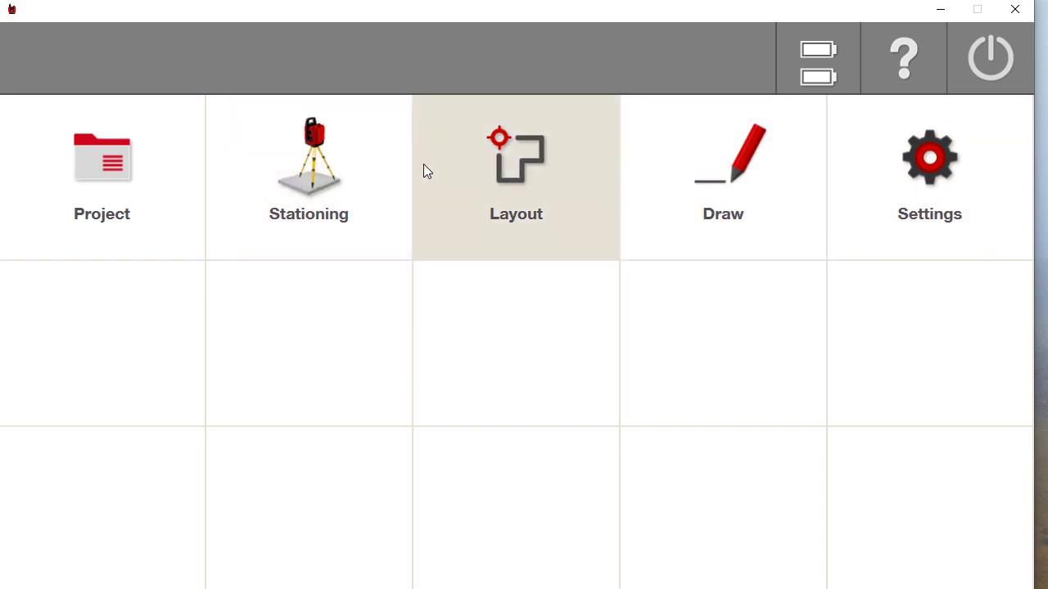
- Reopen the drawing in Draw, review the standard and system applications again and return to the drawing
left_click(742, 180)
left_click(604, 134)
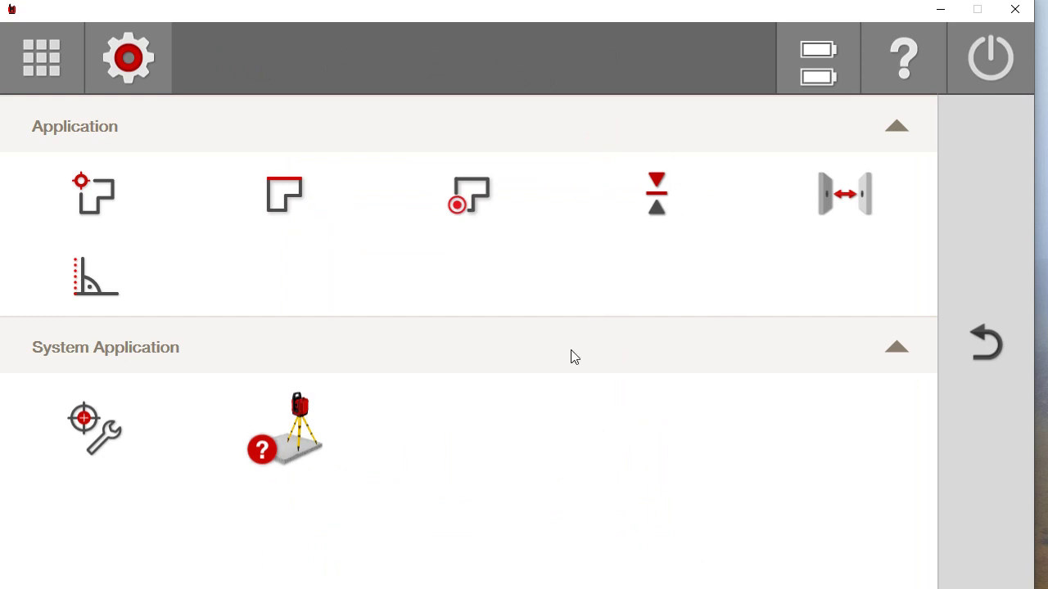
left_click(990, 353)
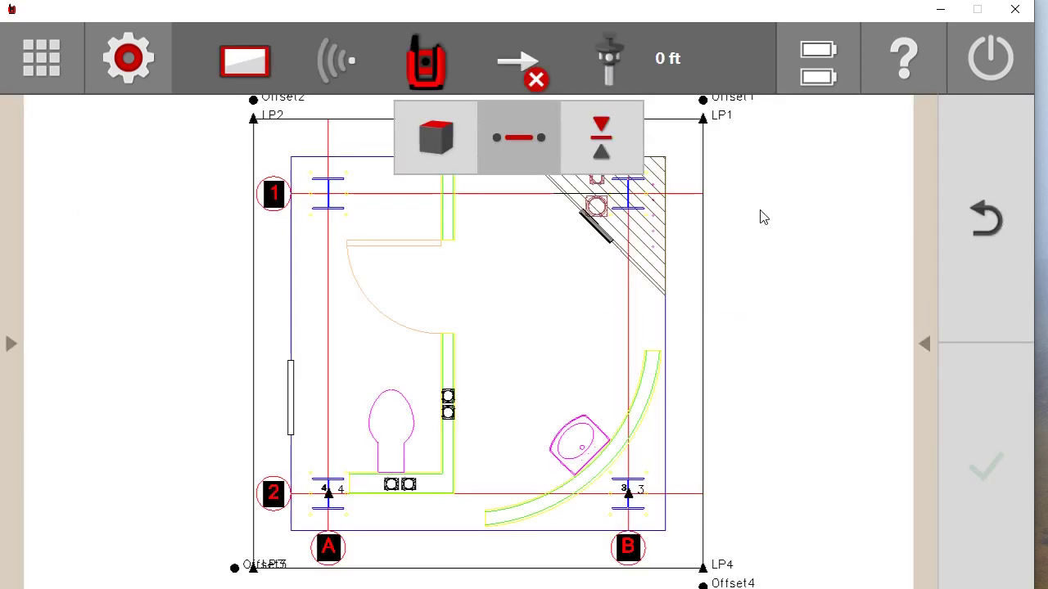